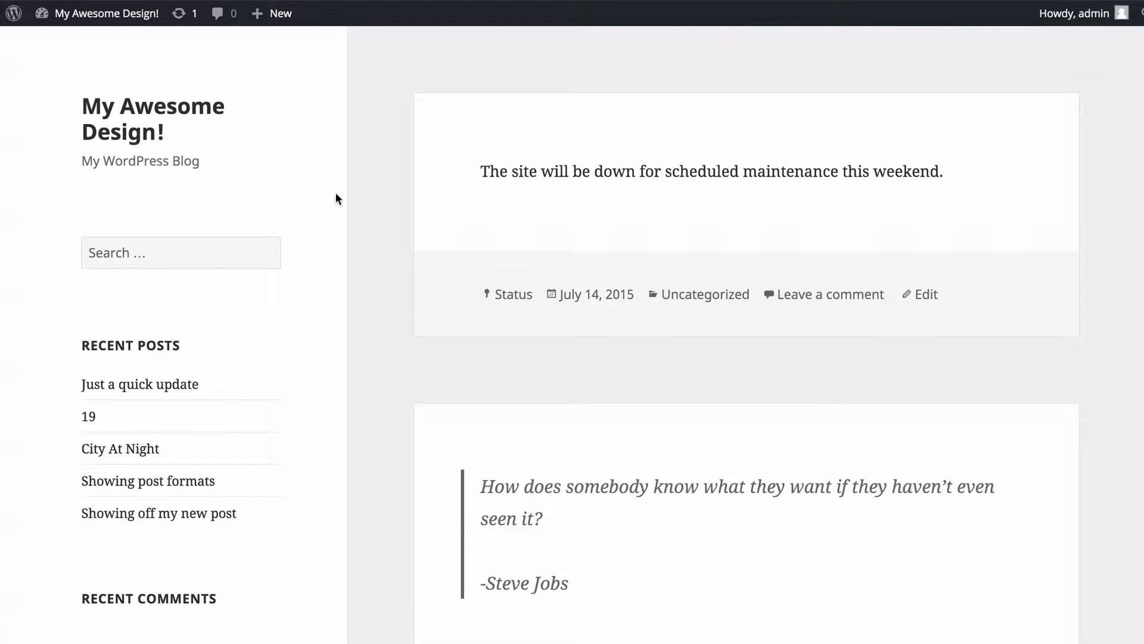
Step: Open the status post 'Just a quick update' through its 'July 14, 2015' date link
mouse_move(106, 24)
left_click(575, 296)
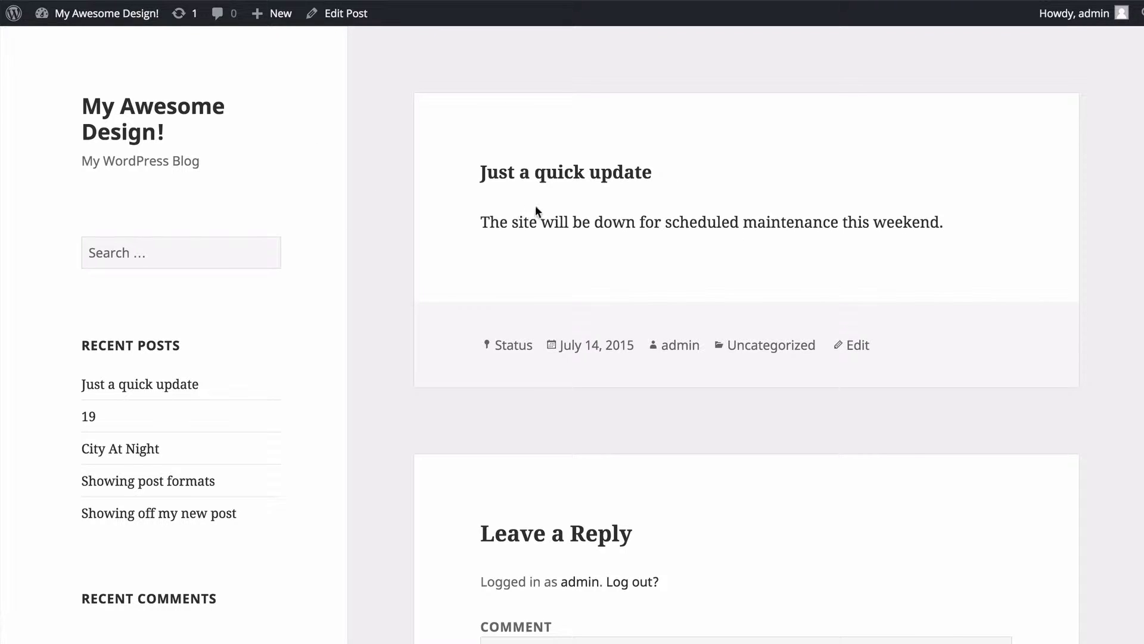
Step: In the editor, add a paragraph after 'weekend.' with bold 'Update:' then 'scheduled maintenance was successful.'
left_click(345, 23)
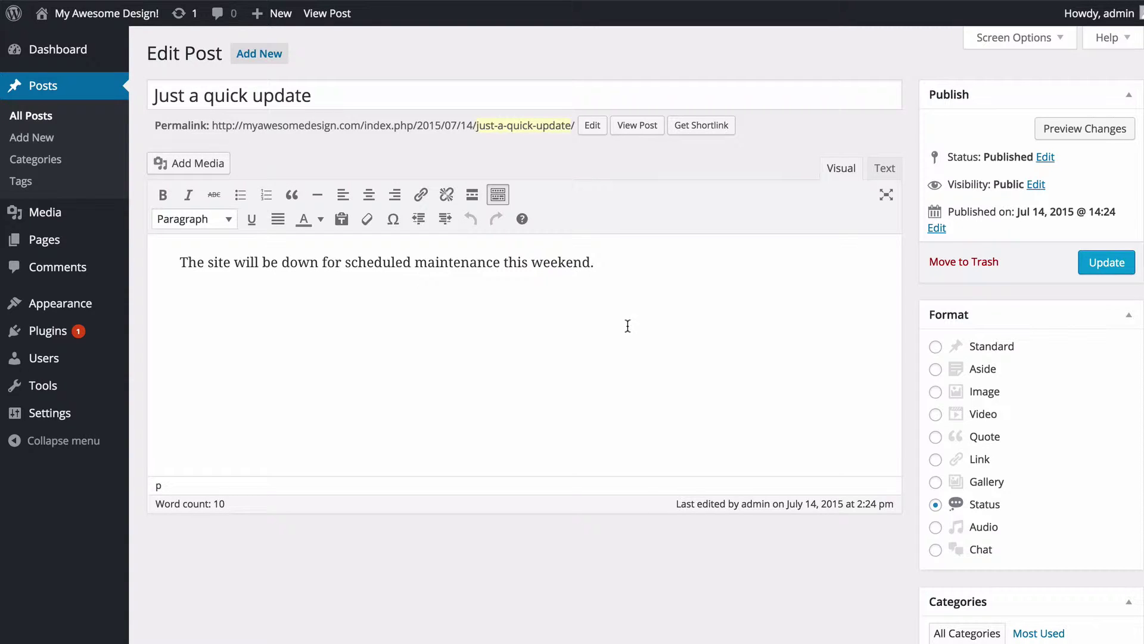
left_click(709, 328)
key("Return")
key("ctrl+b")
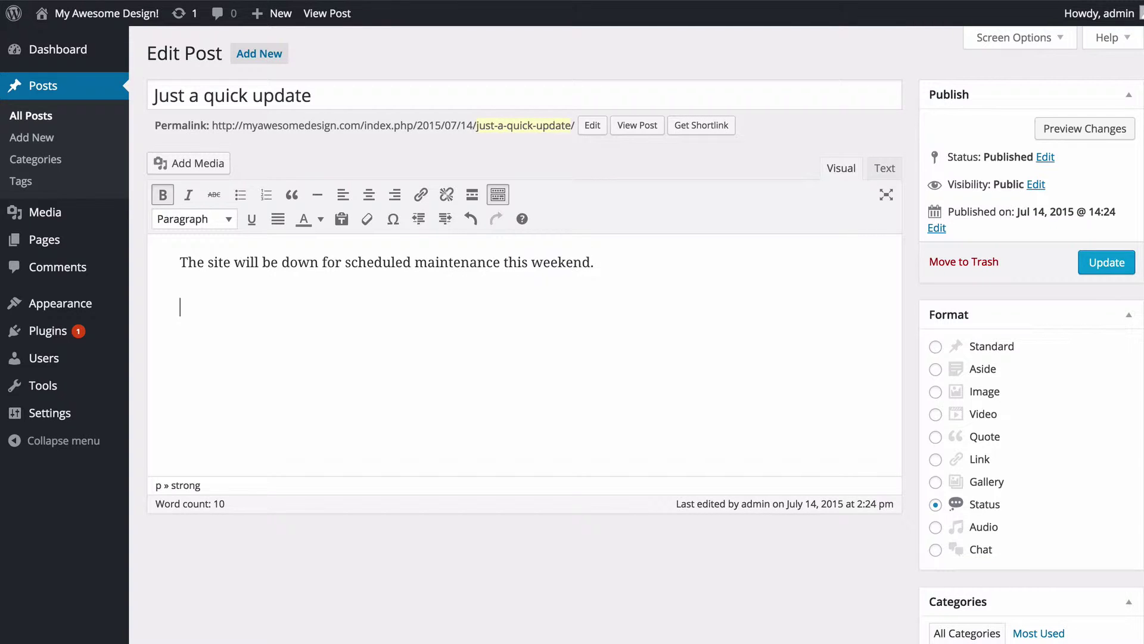
type("Update:")
key("ctrl+b")
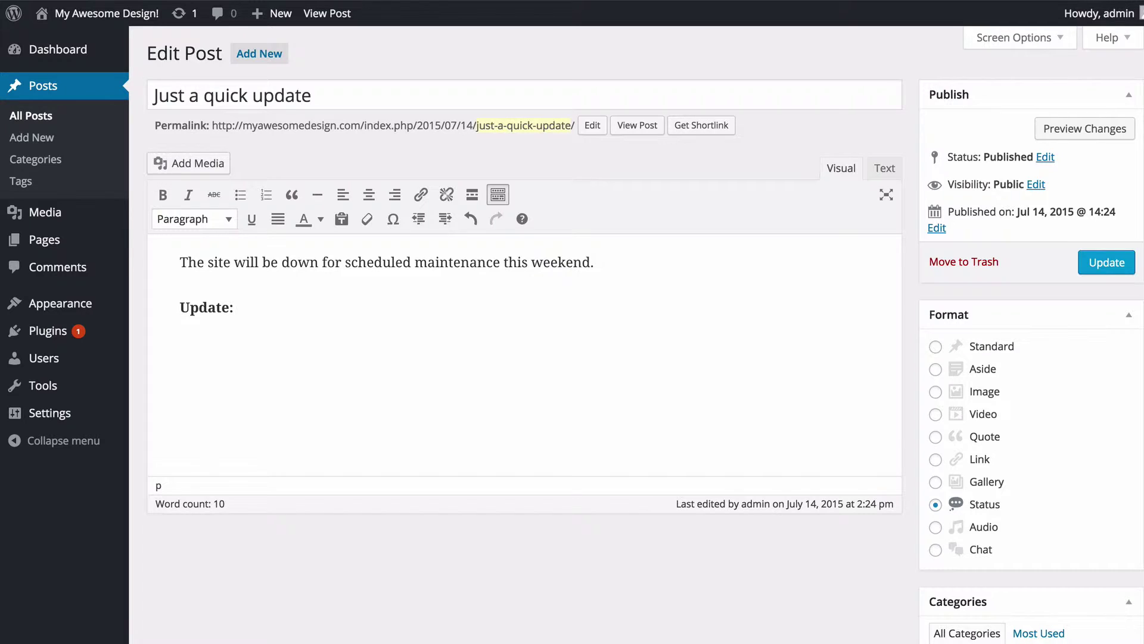
type("scheduled maintenance was succe")
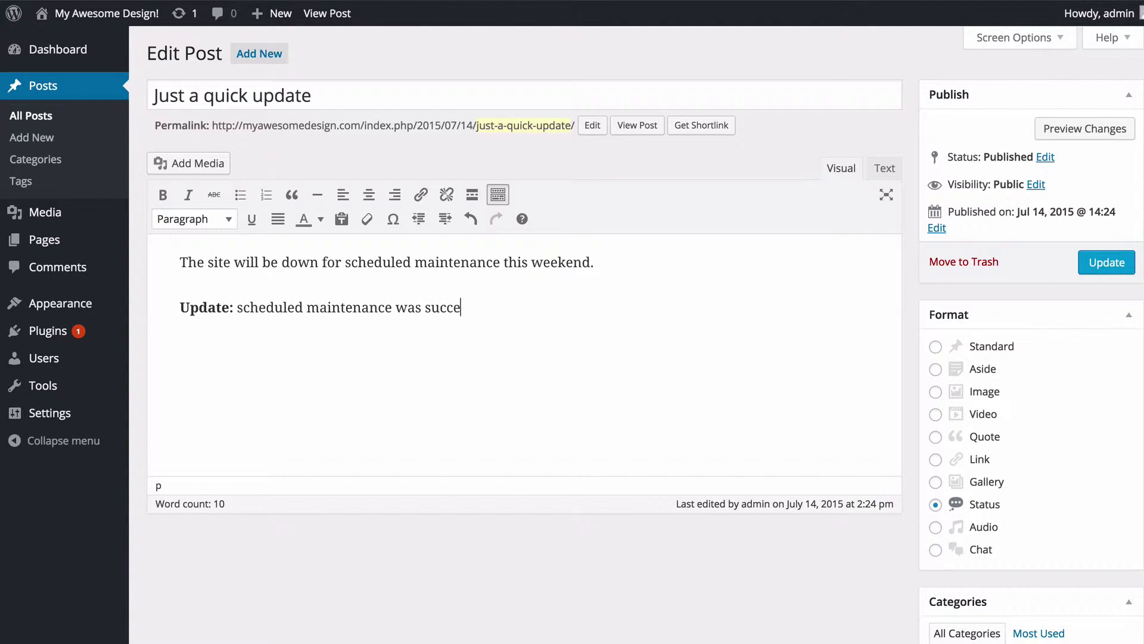
type("ssful.")
Step: Save the post, view it live, then return to the 'My Awesome Design!' home page
left_click(1119, 268)
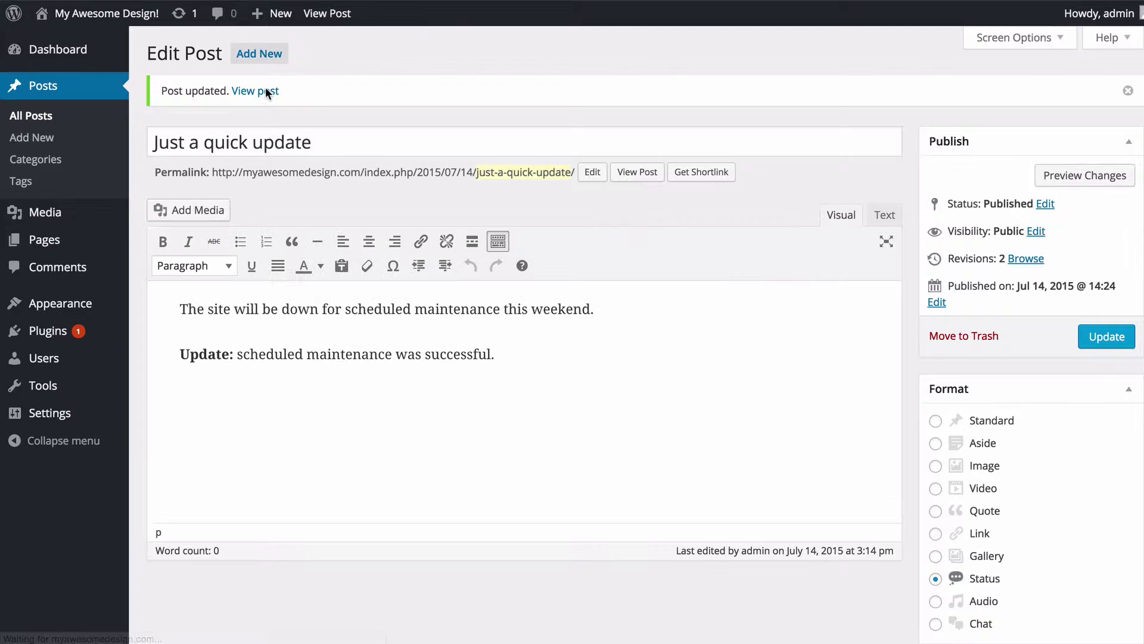
left_click(268, 93)
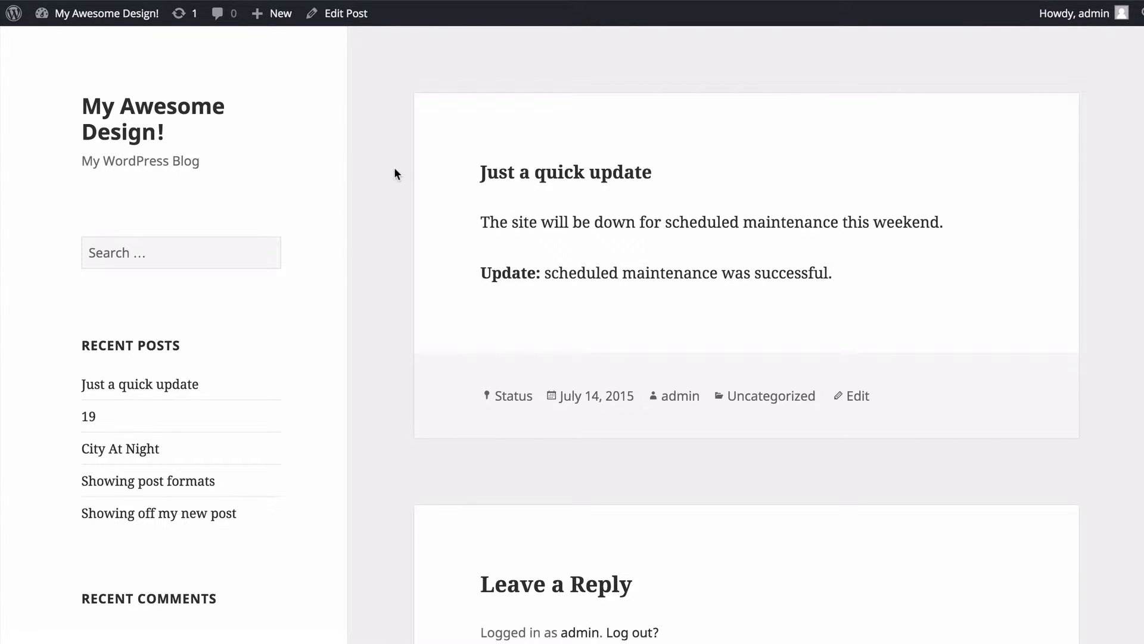
left_click(153, 110)
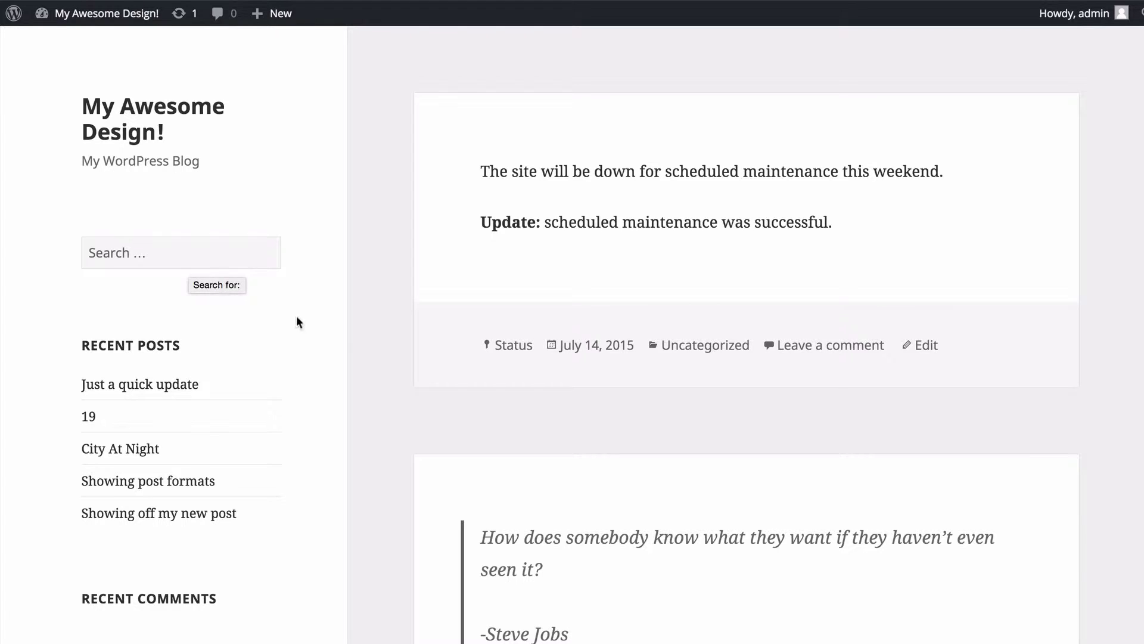
Step: Scroll the home page and open 'Showing off my new post' on its own page
scroll(383, 340, "down", 10)
scroll(384, 340, "down", 5)
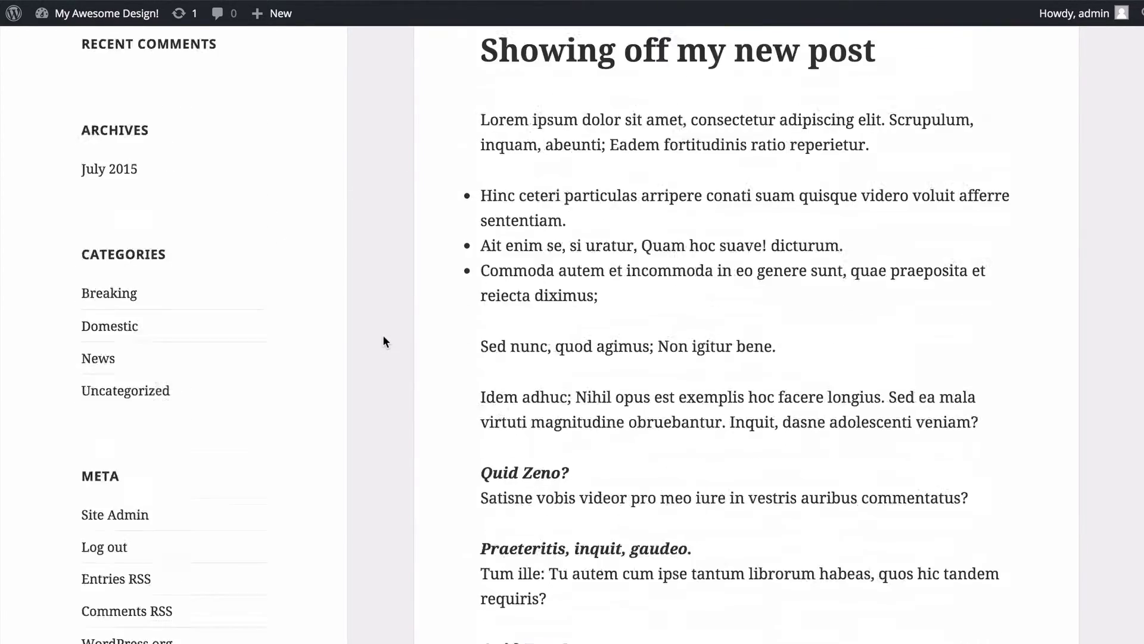
scroll(383, 340, "up", 2)
left_click_drag(421, 288, 507, 253)
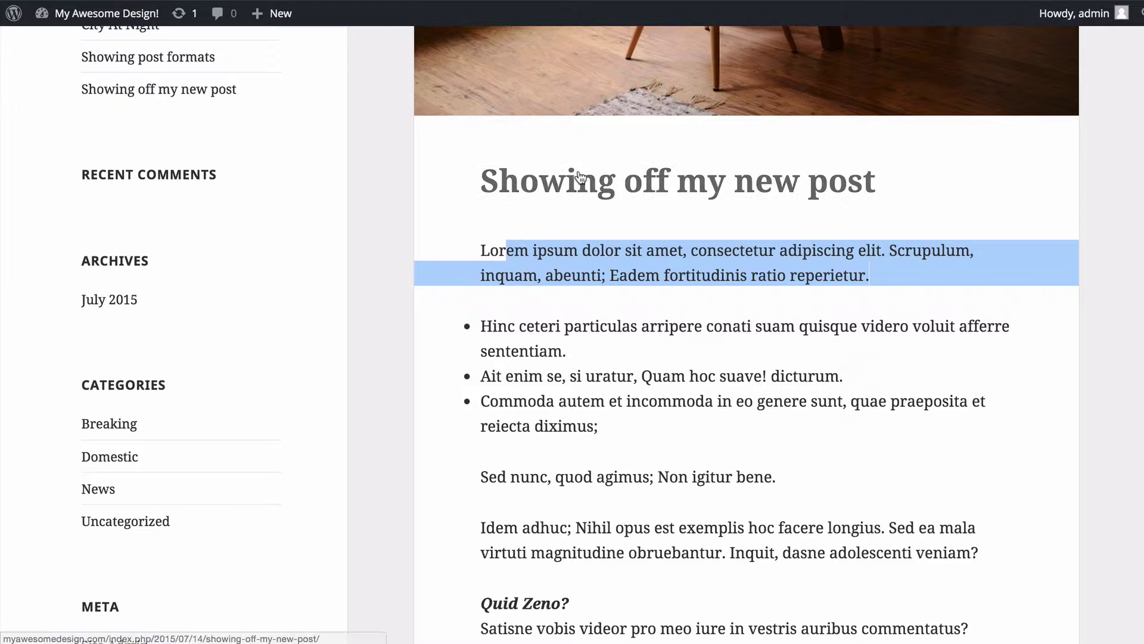
left_click(577, 173)
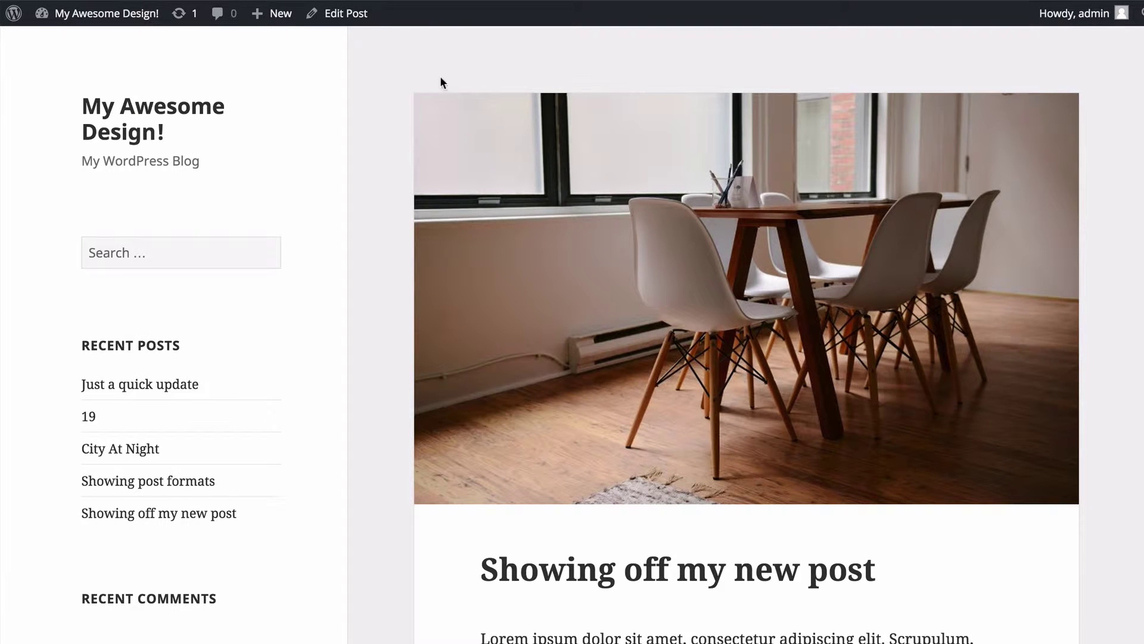
Step: Edit the post and insert an empty paragraph before 'Sed nunc', below the bulleted list
left_click(342, 13)
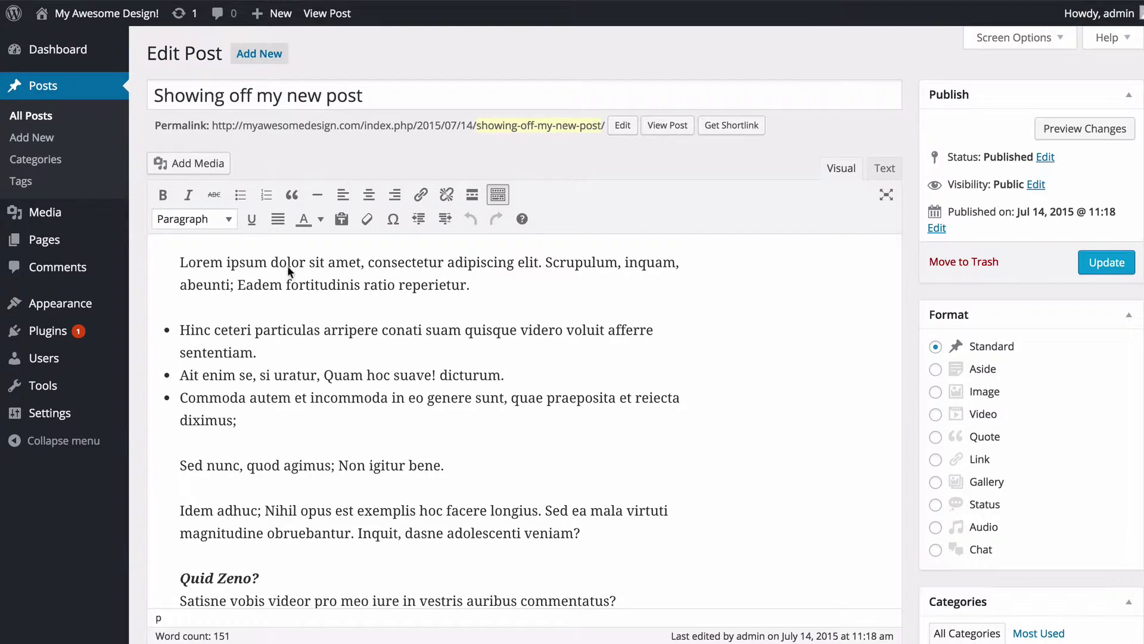
scroll(889, 405, "down", 10)
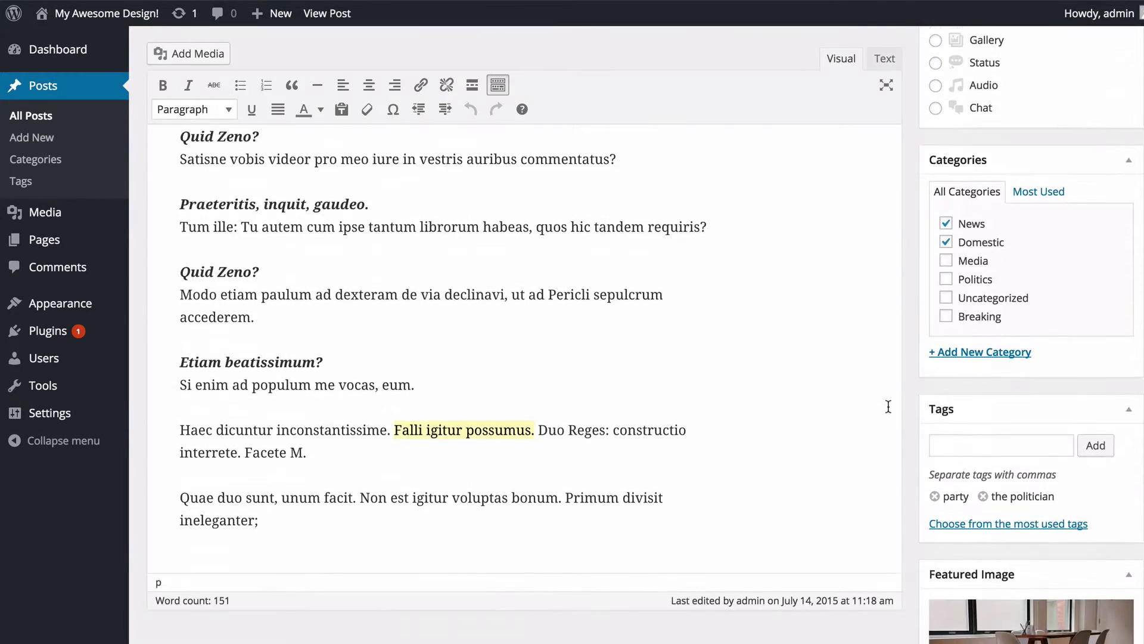
scroll(876, 220, "up", 10)
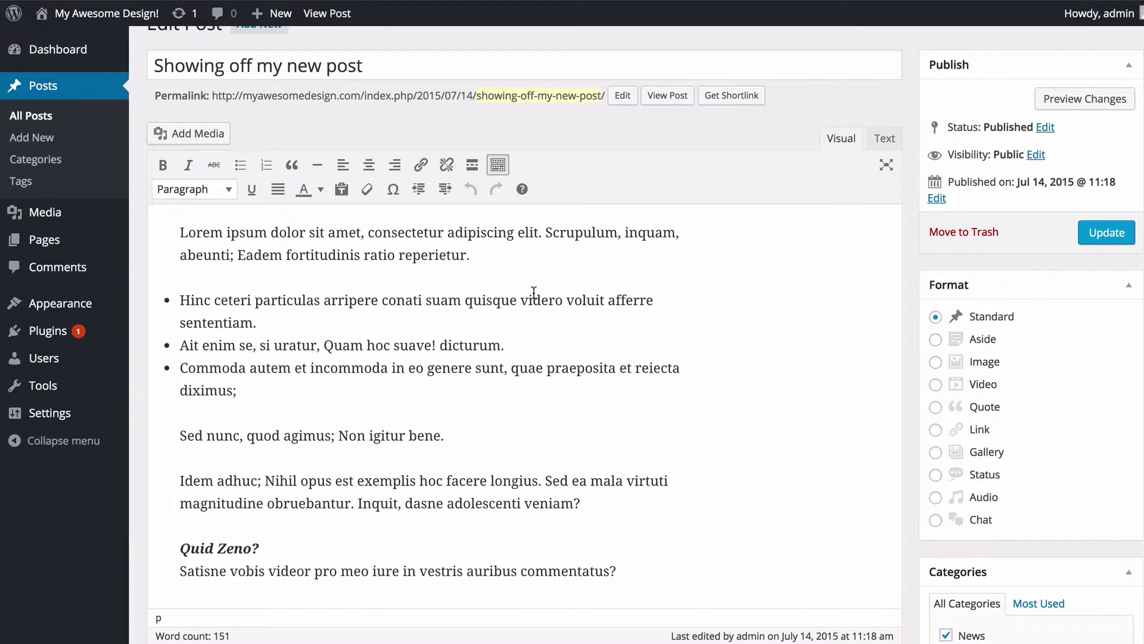
left_click(182, 434)
key("Return")
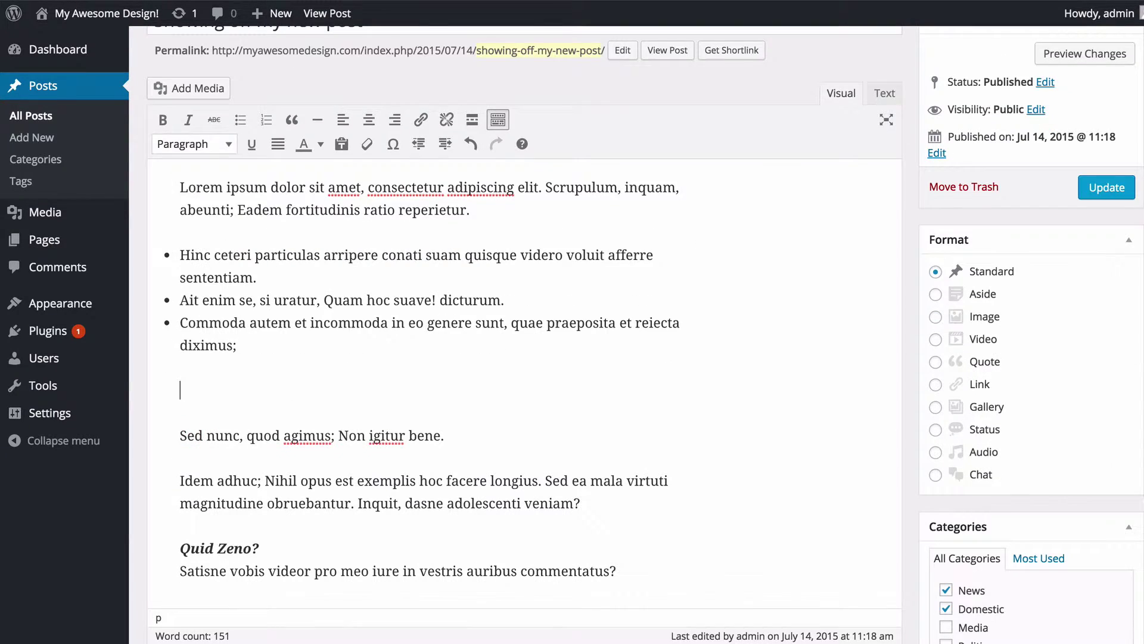
Step: Insert the night-city photo from the Media Library into the post and save it
left_click(187, 90)
left_click(234, 190)
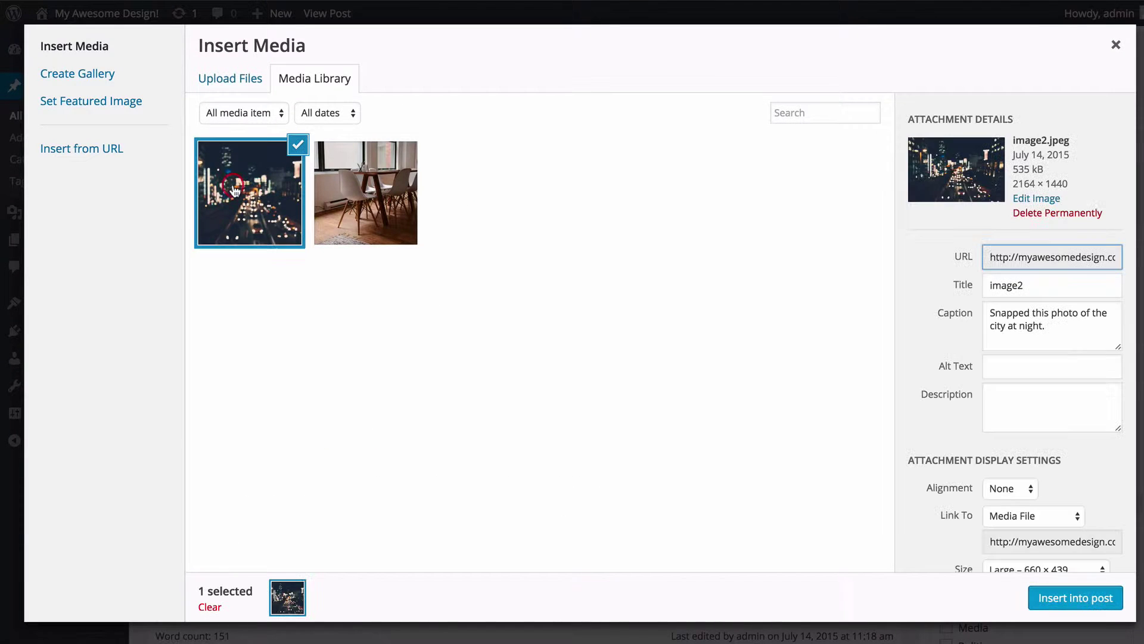
left_click(1073, 598)
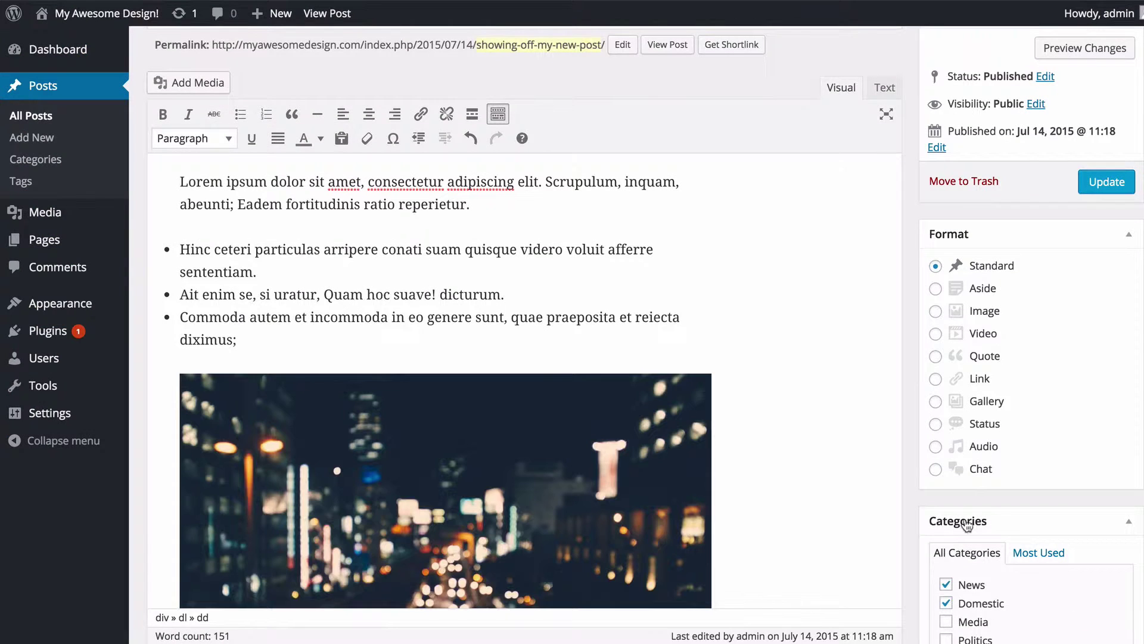
left_click(1105, 184)
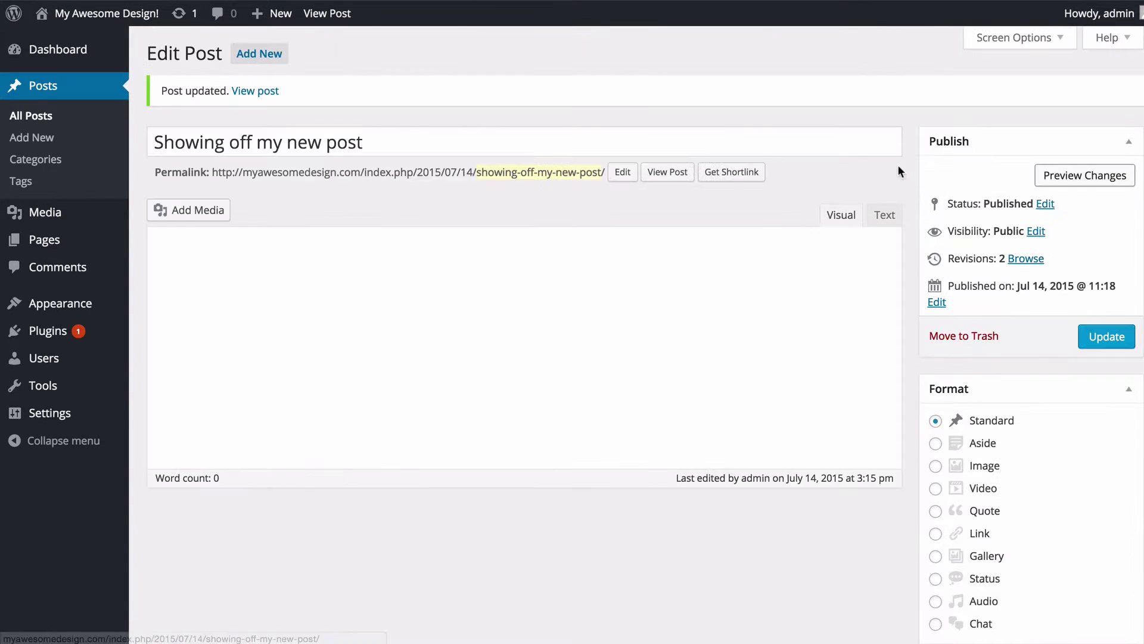
Step: Check the updated post on the live site, then return to editing it
left_click(258, 92)
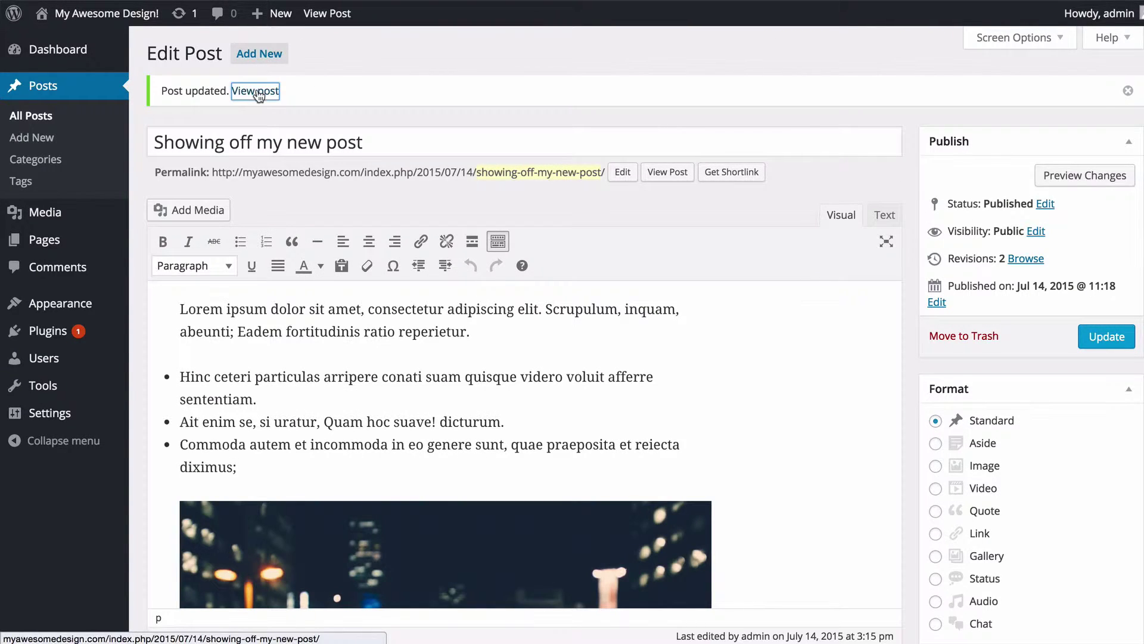
scroll(369, 307, "down", 15)
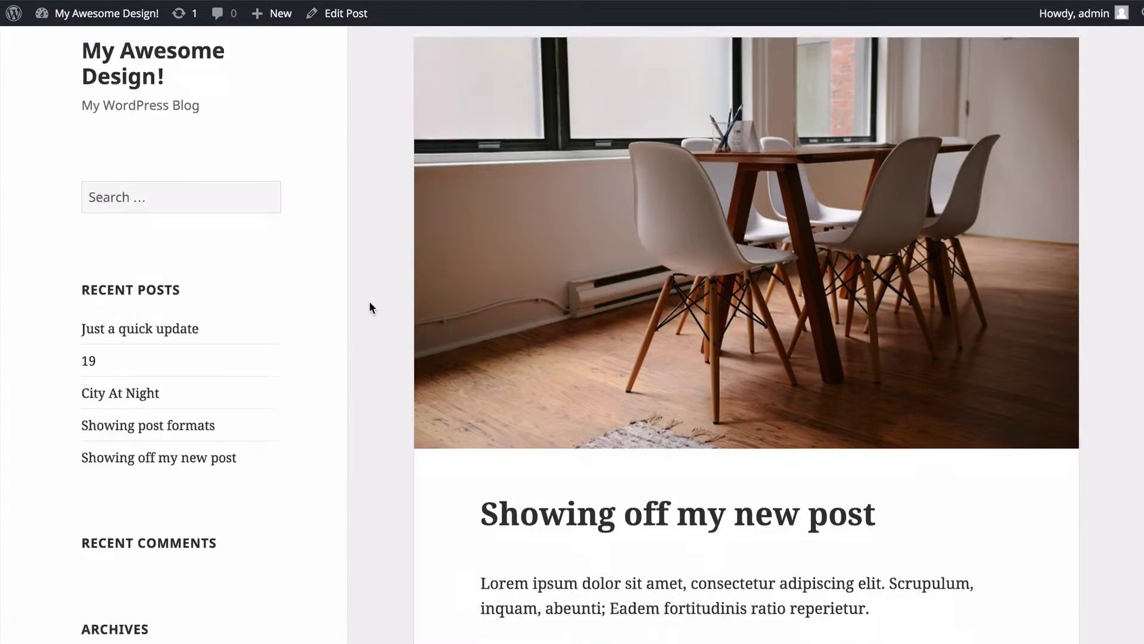
scroll(369, 303, "up", 8)
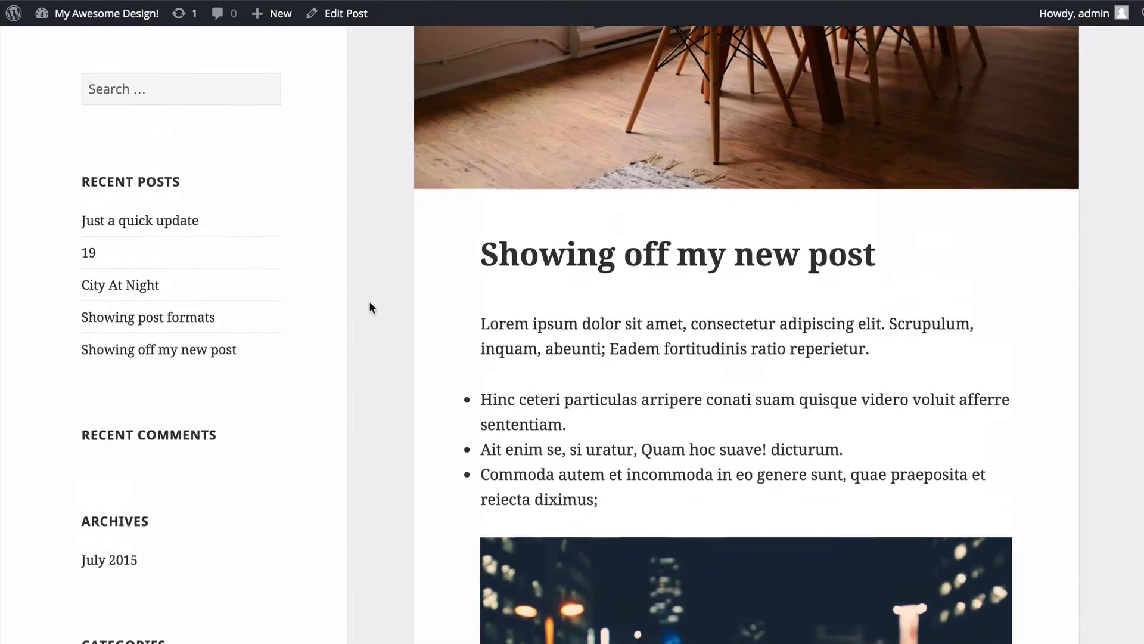
scroll(369, 308, "up", 4)
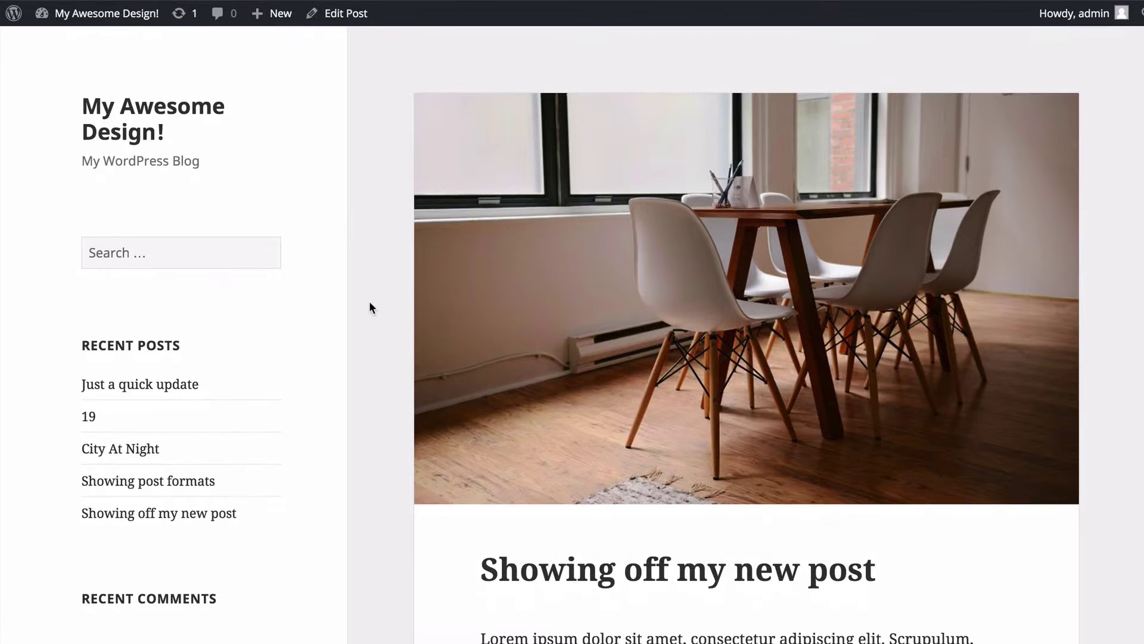
left_click(344, 25)
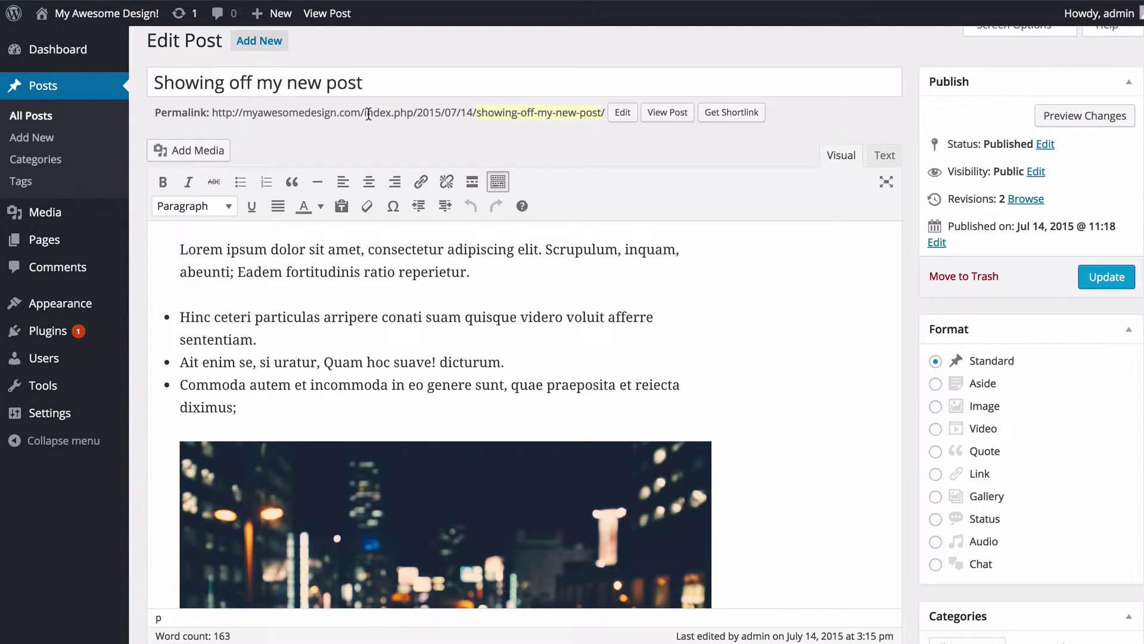
Step: Go from the Dashboard to the All Posts list showing all eight posts
left_click(57, 64)
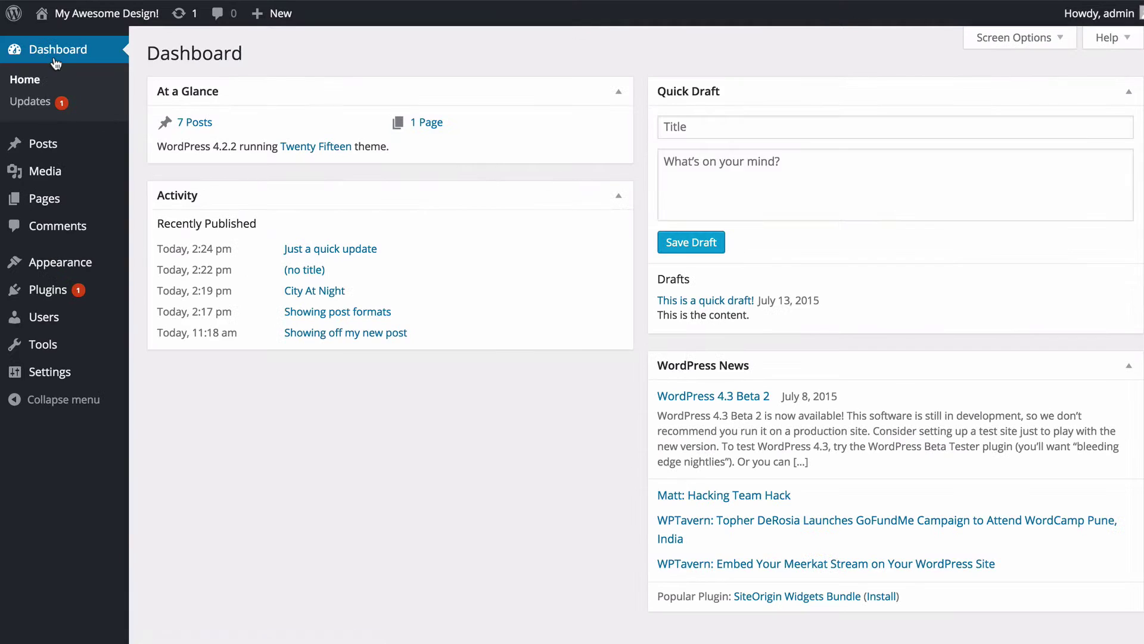
left_click(61, 154)
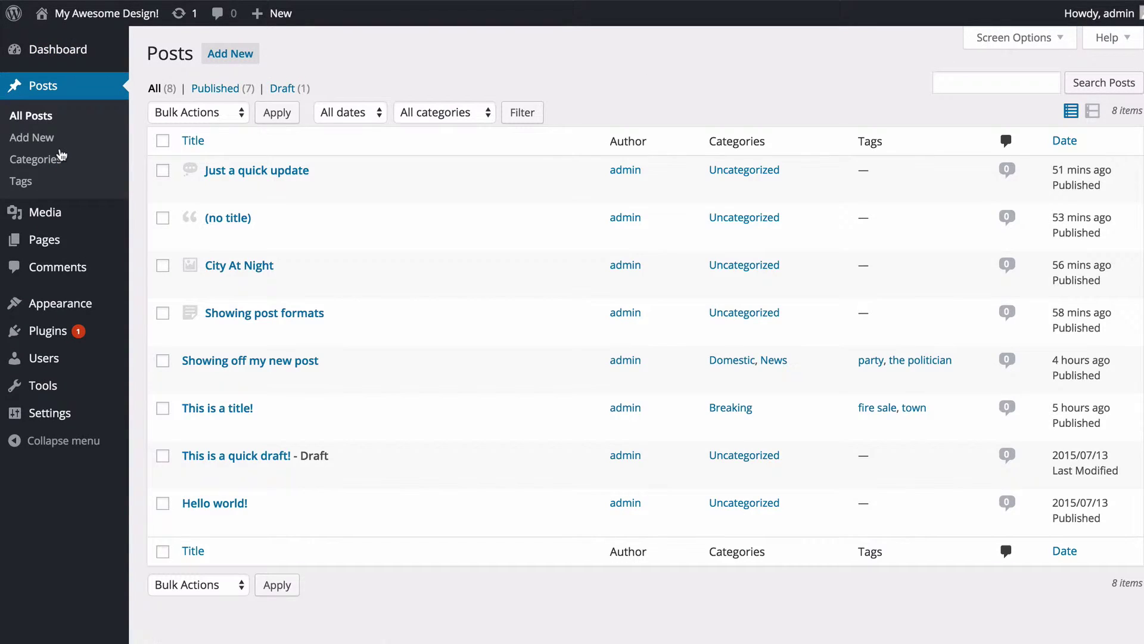
mouse_move(460, 186)
mouse_move(465, 256)
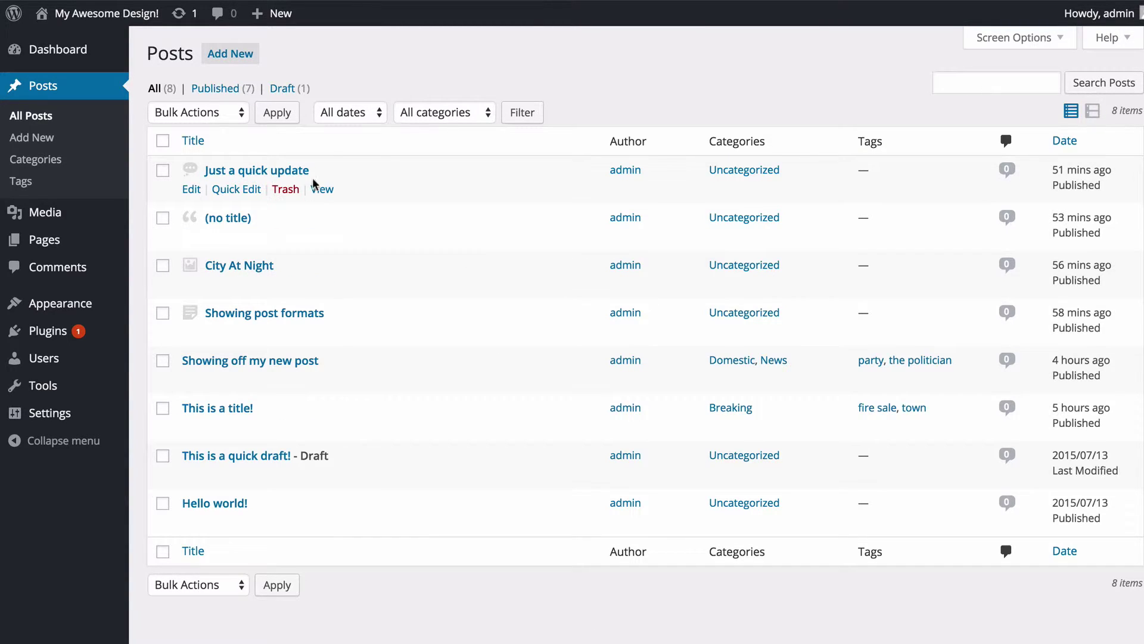
Step: Quick Edit 'Just a quick update', keep its status Published, and save
mouse_move(234, 213)
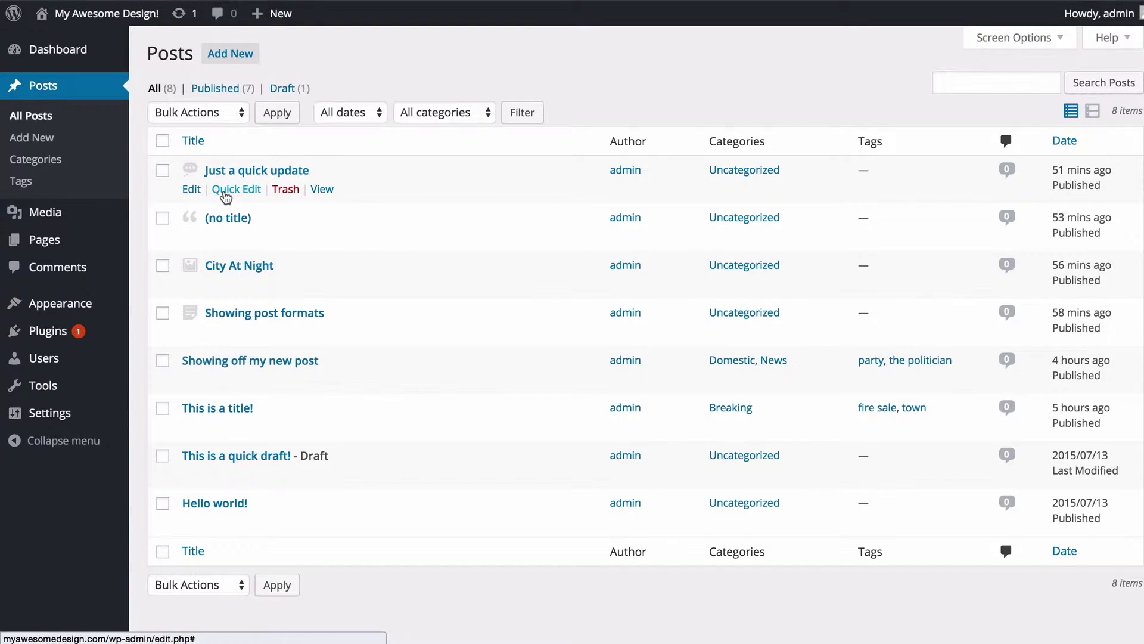
left_click(226, 191)
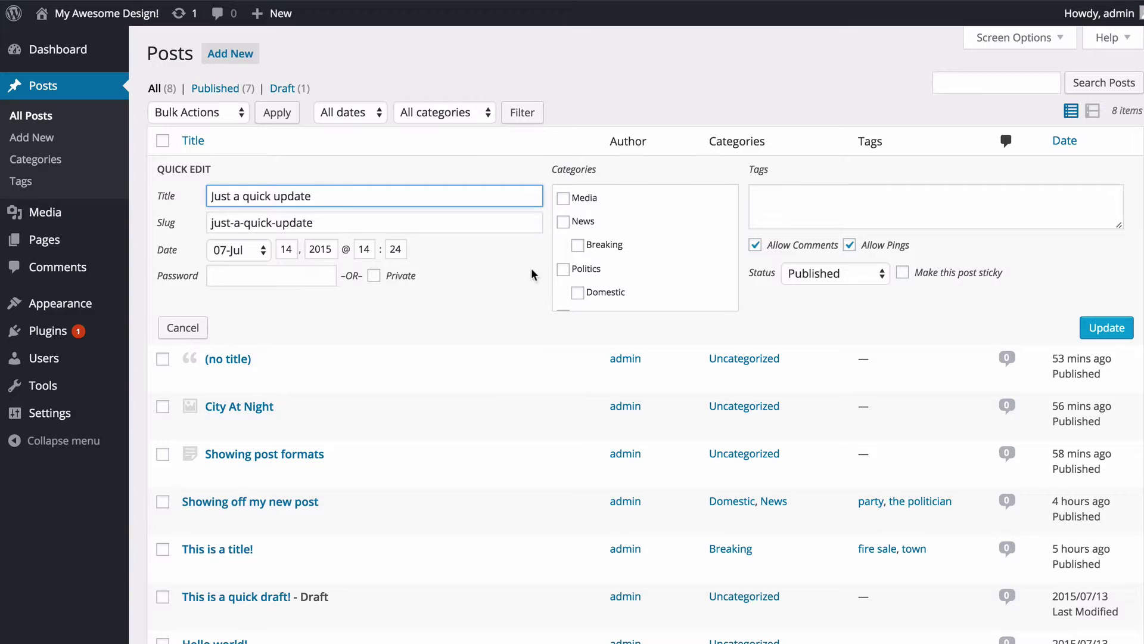
scroll(640, 259, "down", 2)
scroll(638, 258, "up", 2)
left_click(832, 275)
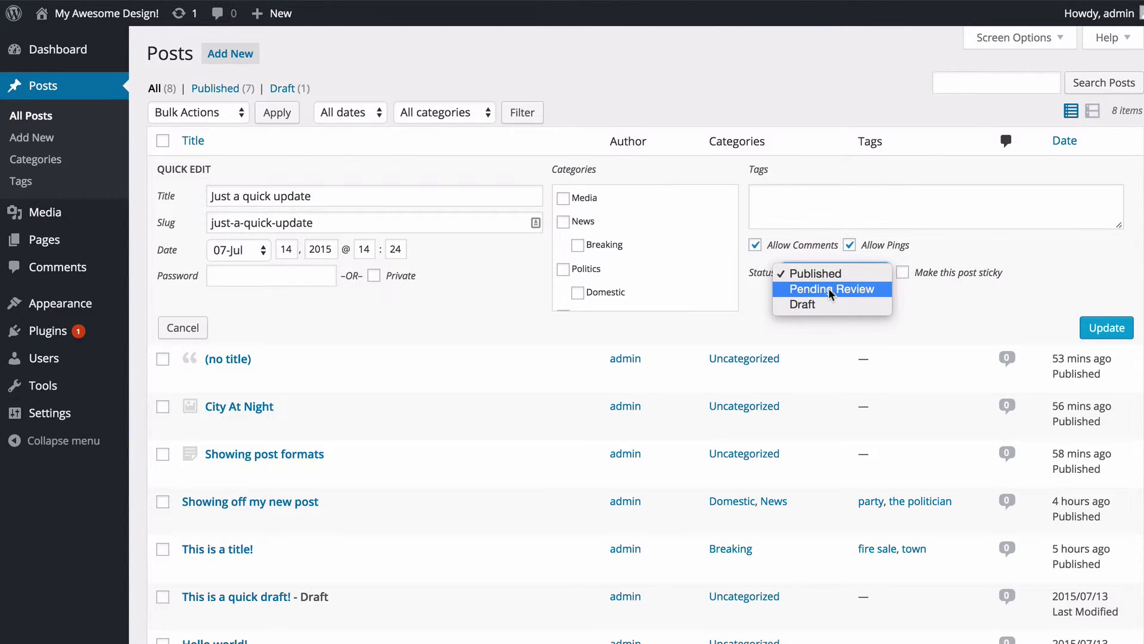
left_click(949, 306)
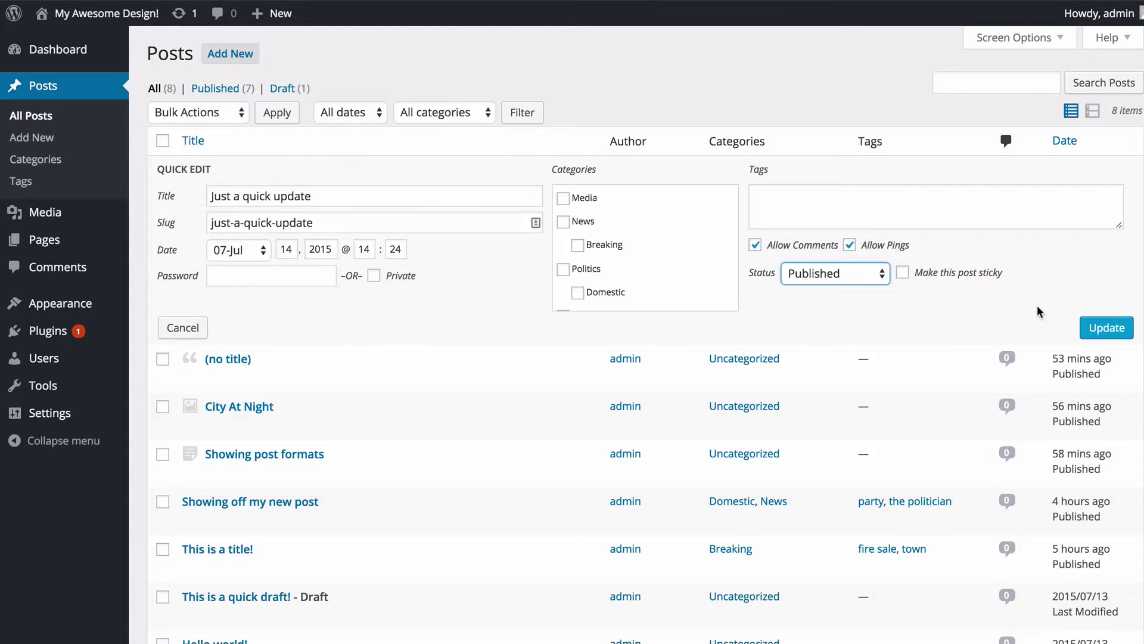
left_click(1108, 329)
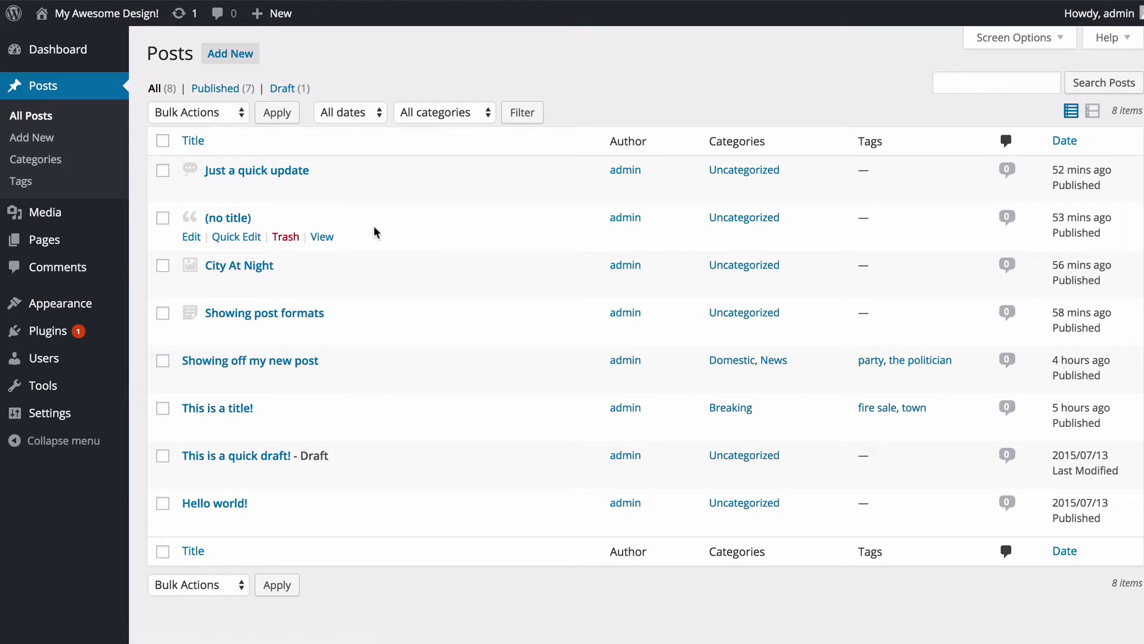
Step: Reopen Quick Edit and start appending ': now completed' to the title, fixing a typo
left_click(229, 189)
left_click(360, 195)
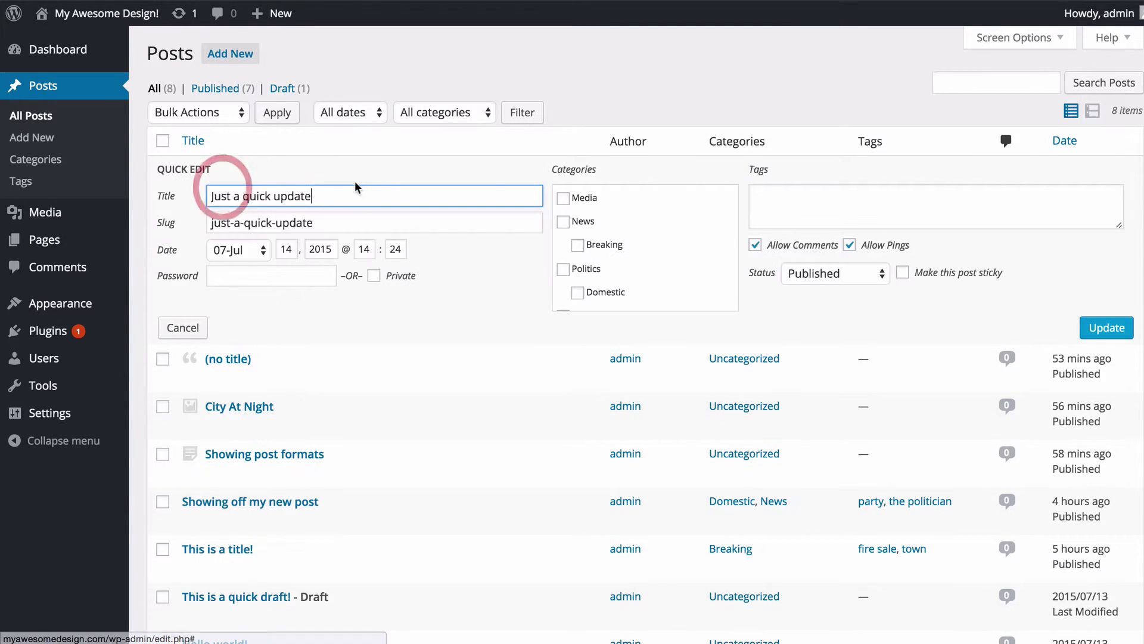
type(": now compet")
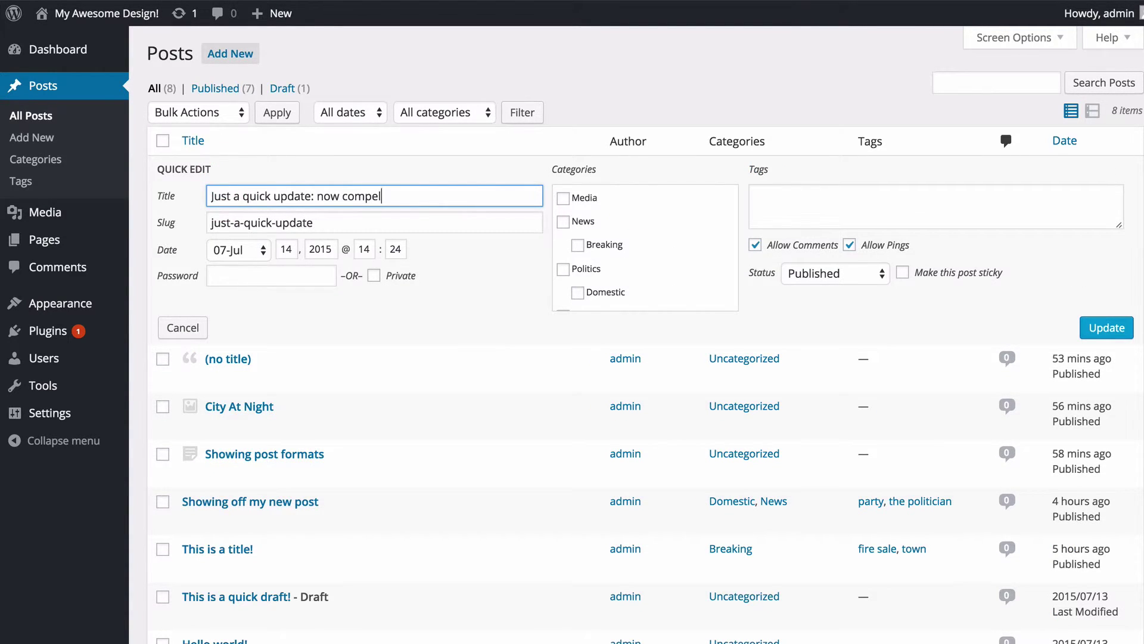
key("BackSpace")
key("BackSpace")
Step: Finish the title 'Just a quick update: now completed', save it, and view the post live
type("leted")
left_click(1097, 331)
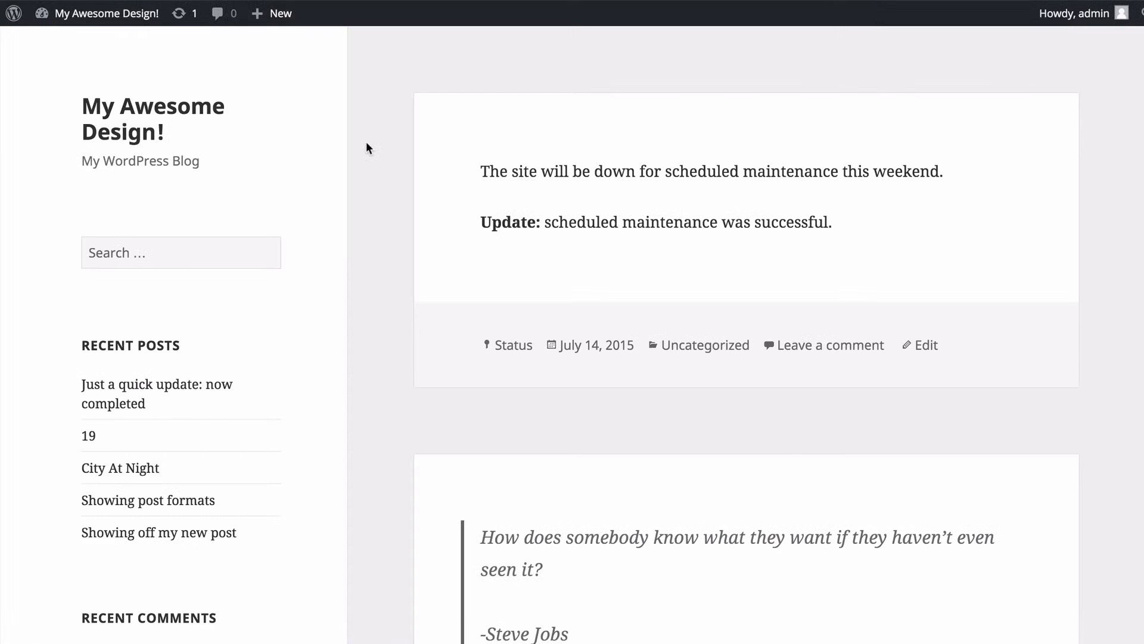
left_click(599, 346)
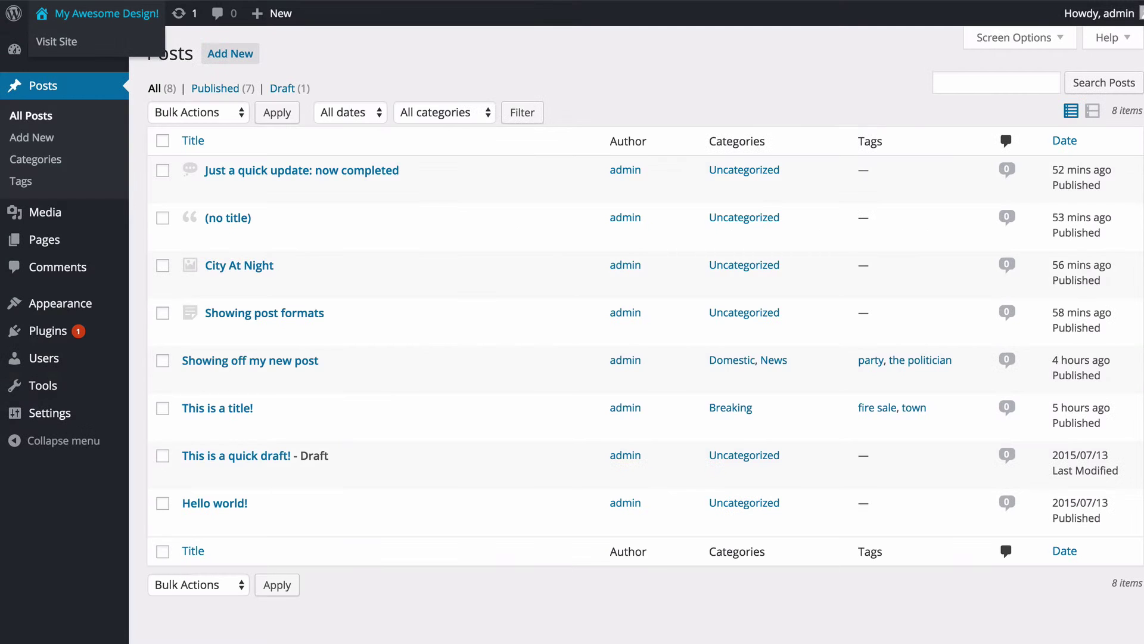
left_click(240, 237)
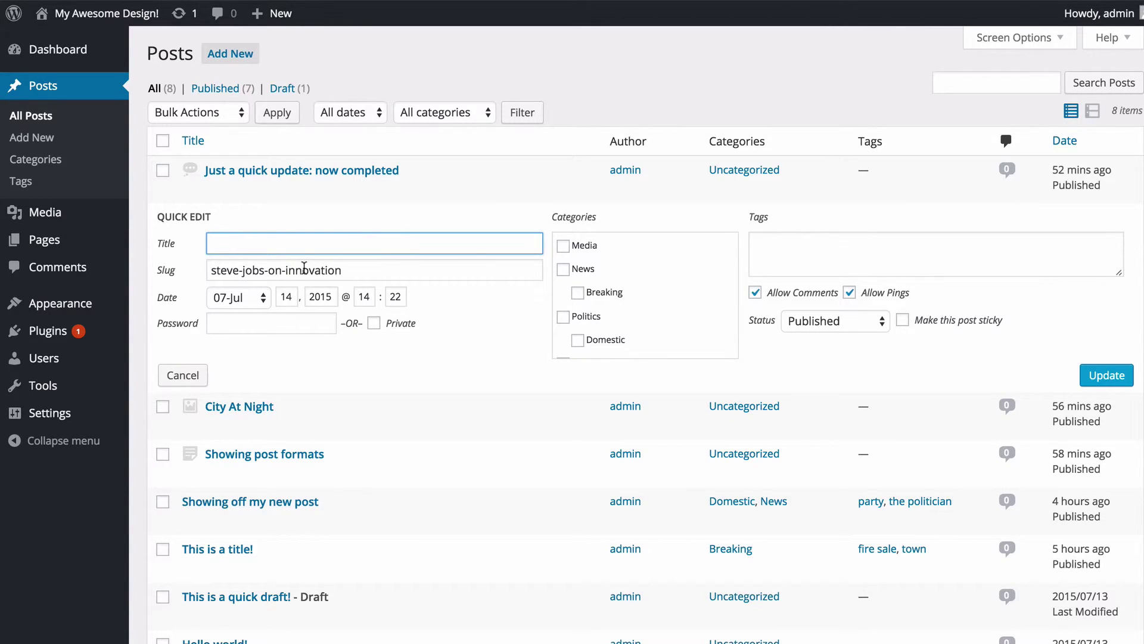
scroll(576, 291, "down", 1)
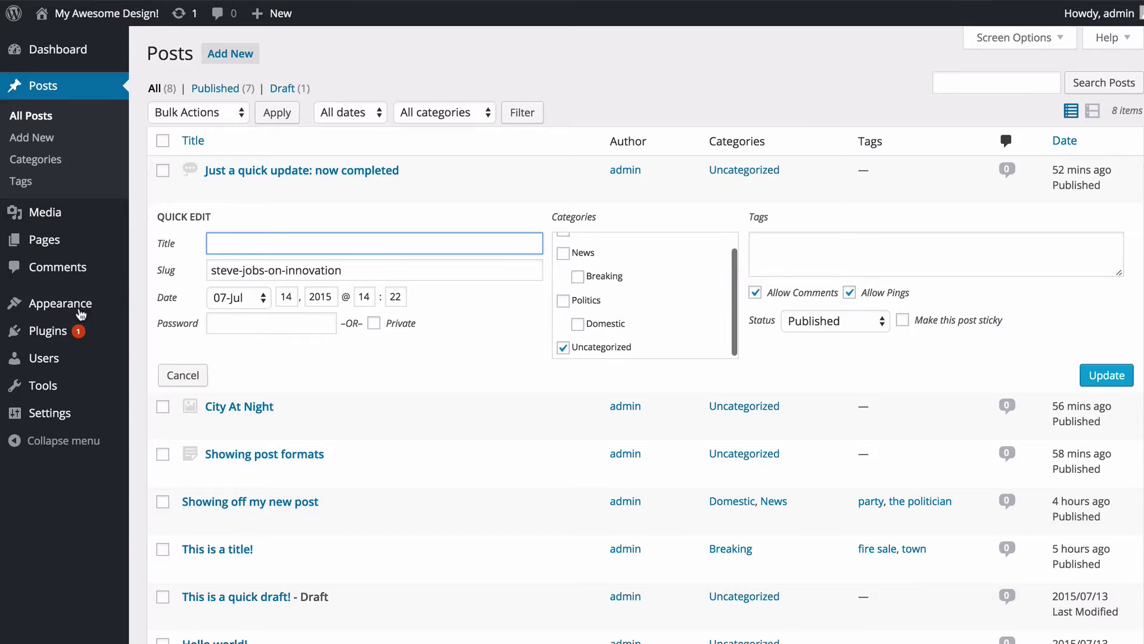
left_click(183, 374)
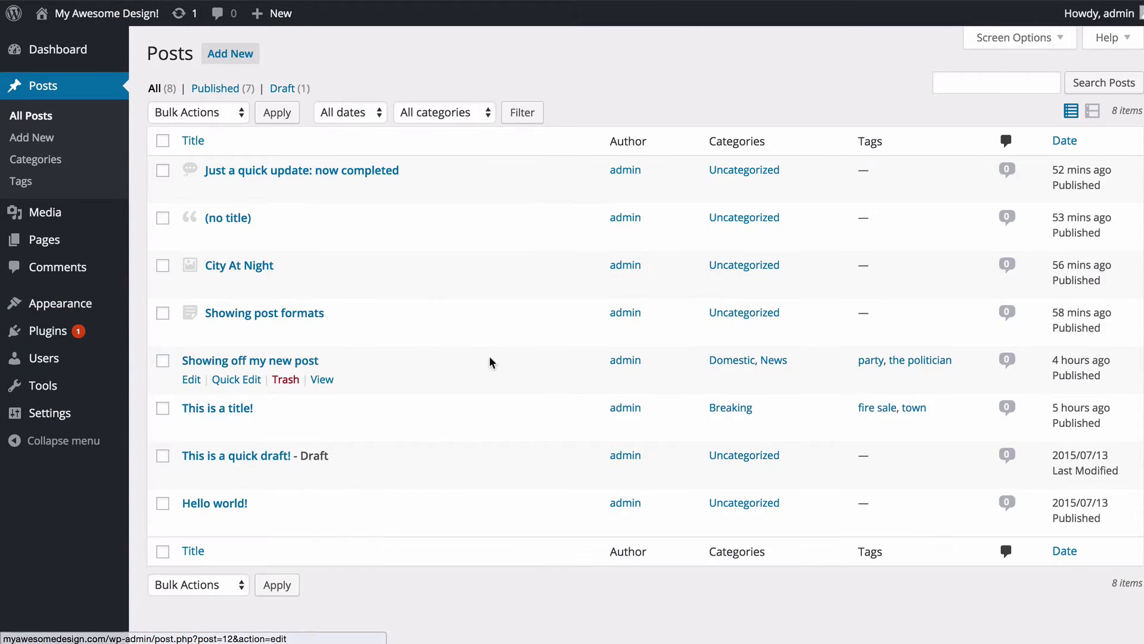
scroll(489, 357, "down", 1)
scroll(489, 357, "up", 1)
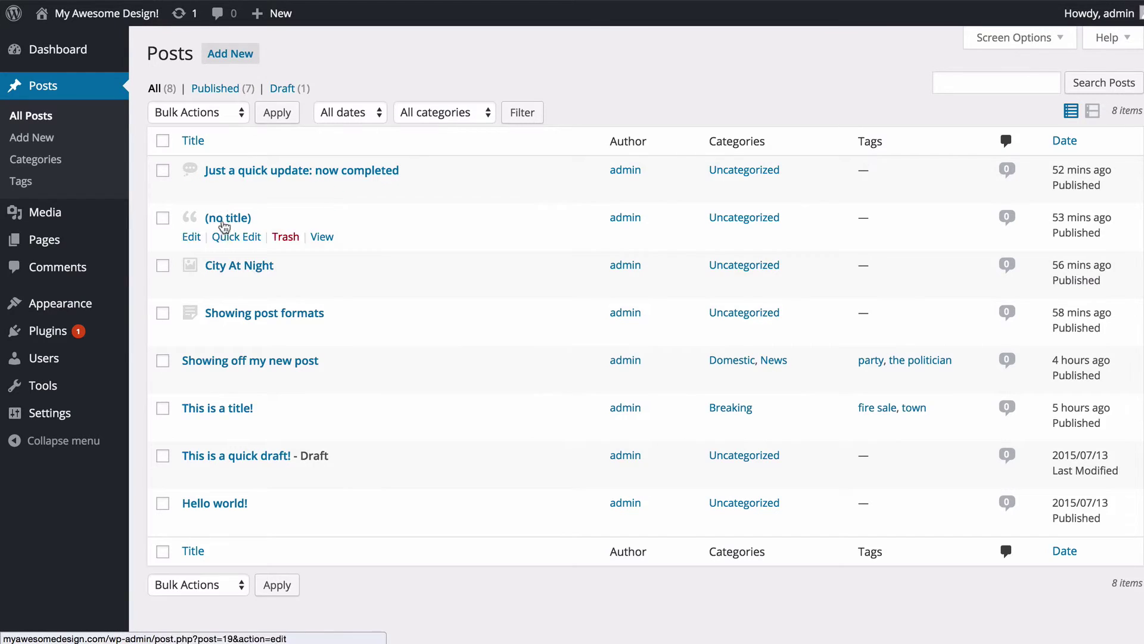
Step: Open 'Showing off my new post' in the editor and review its city image, categories and tags
left_click(255, 361)
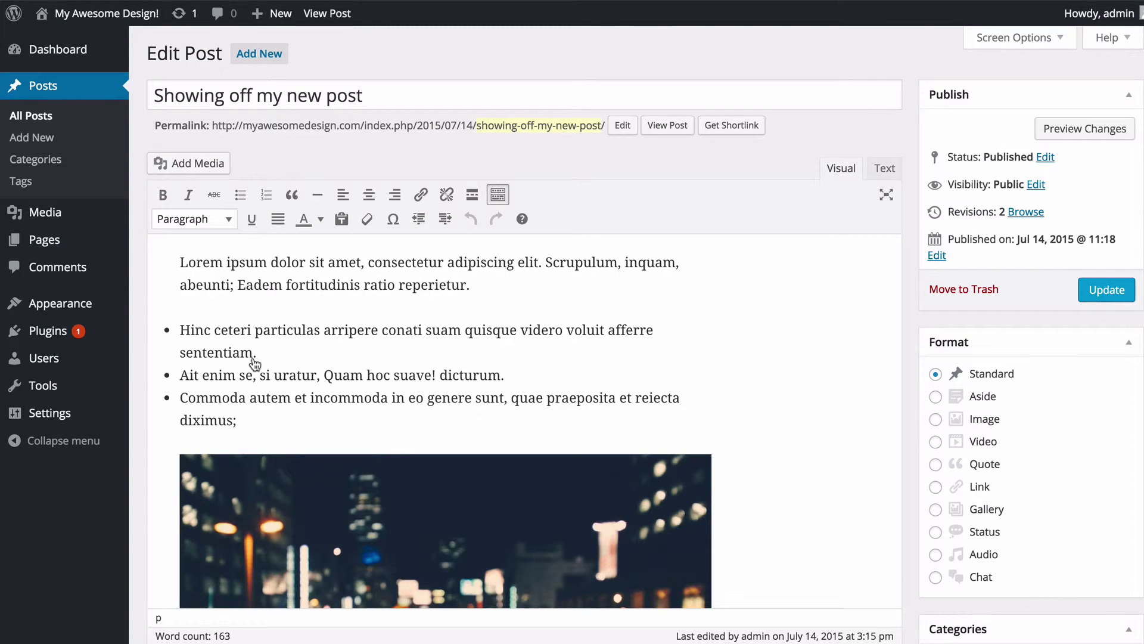
scroll(253, 358, "down", 5)
scroll(251, 352, "down", 4)
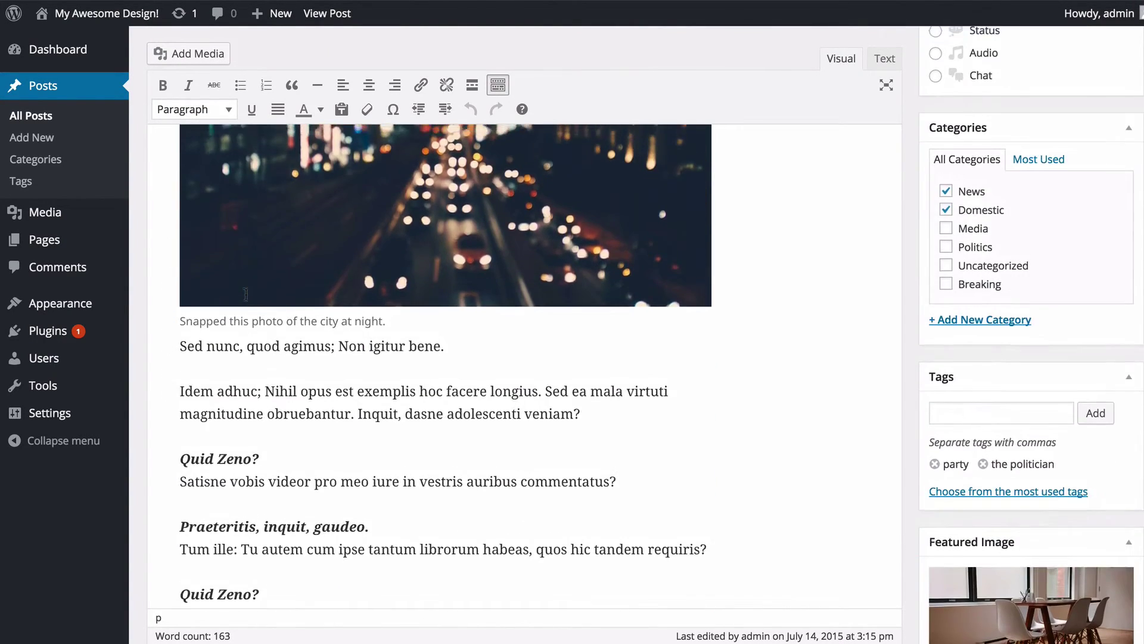
scroll(248, 310, "up", 10)
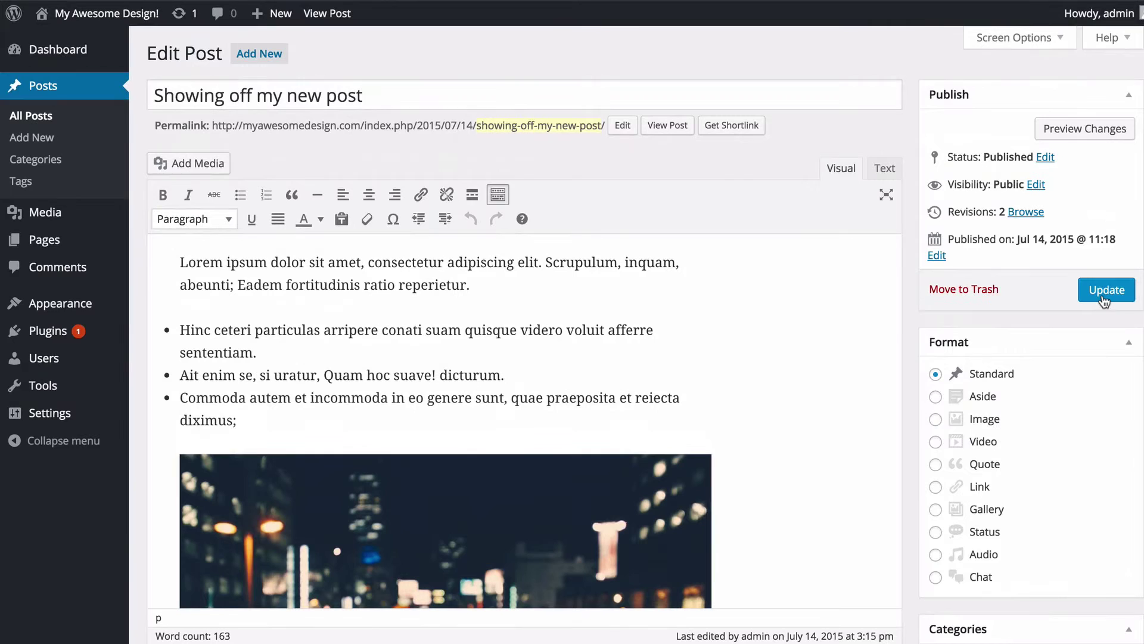
scroll(910, 357, "down", 5)
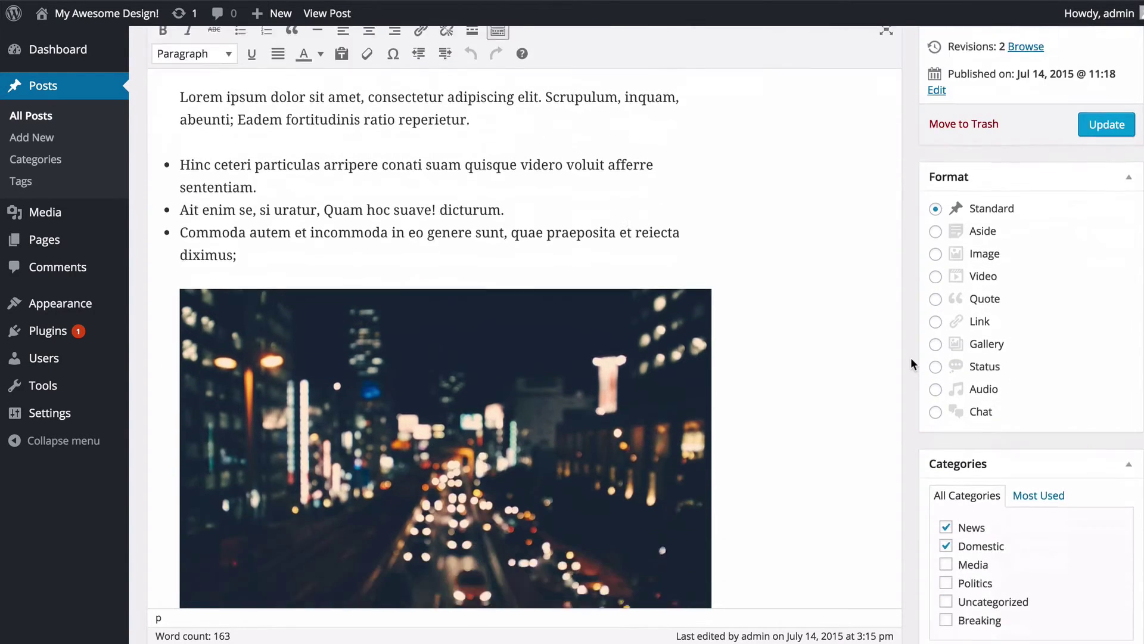
scroll(911, 357, "down", 7)
scroll(911, 356, "up", 6)
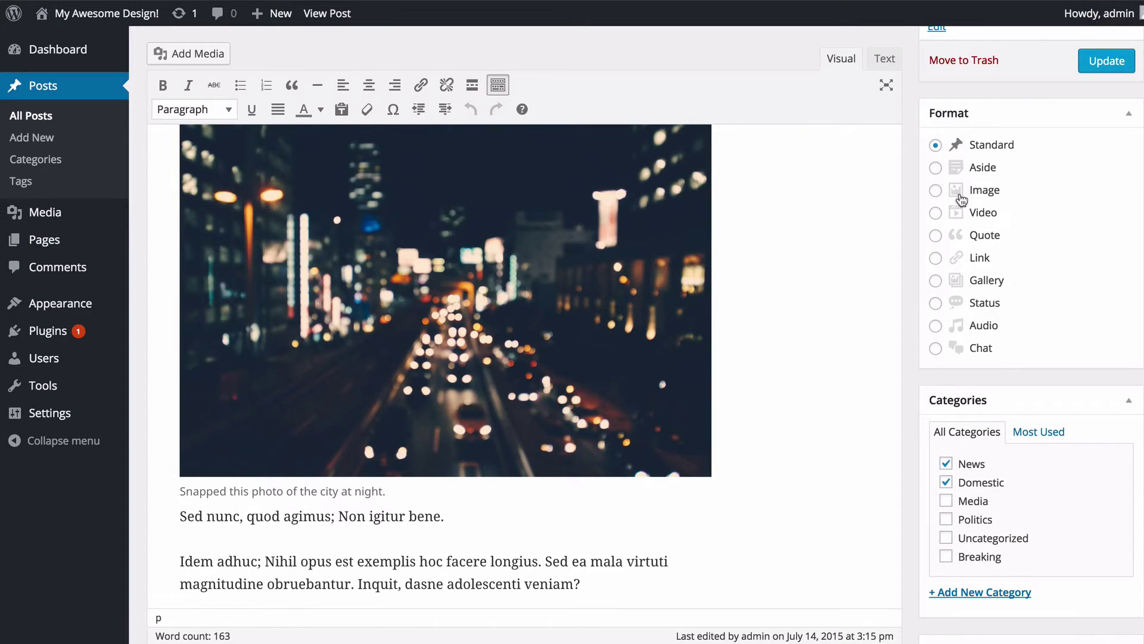
scroll(904, 366, "down", 13)
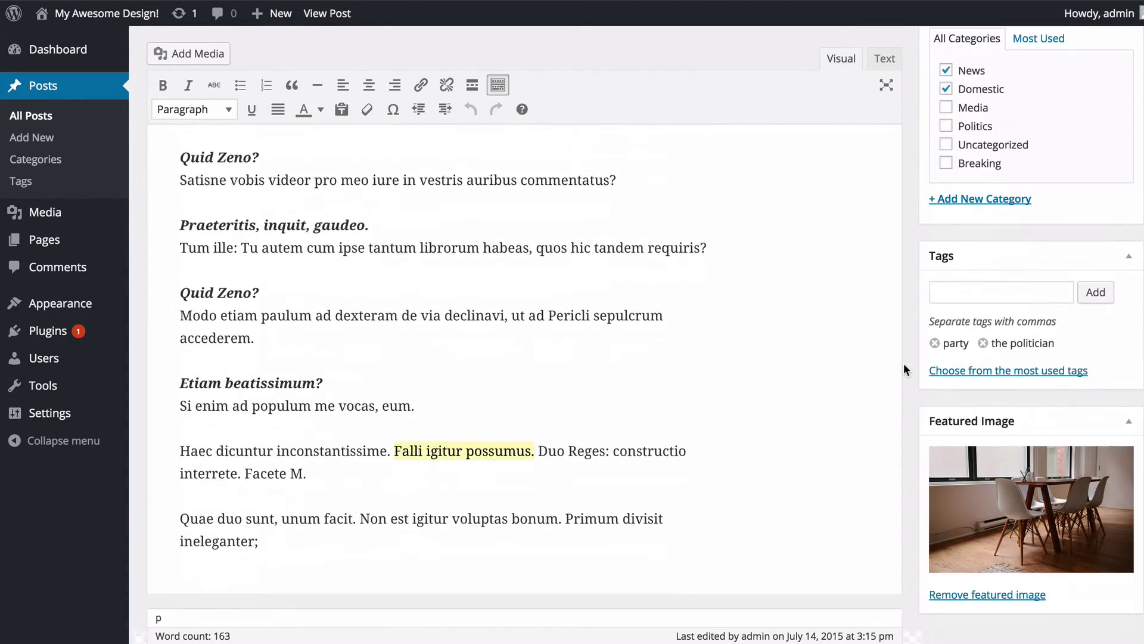
scroll(915, 450, "down", 1)
scroll(916, 450, "up", 15)
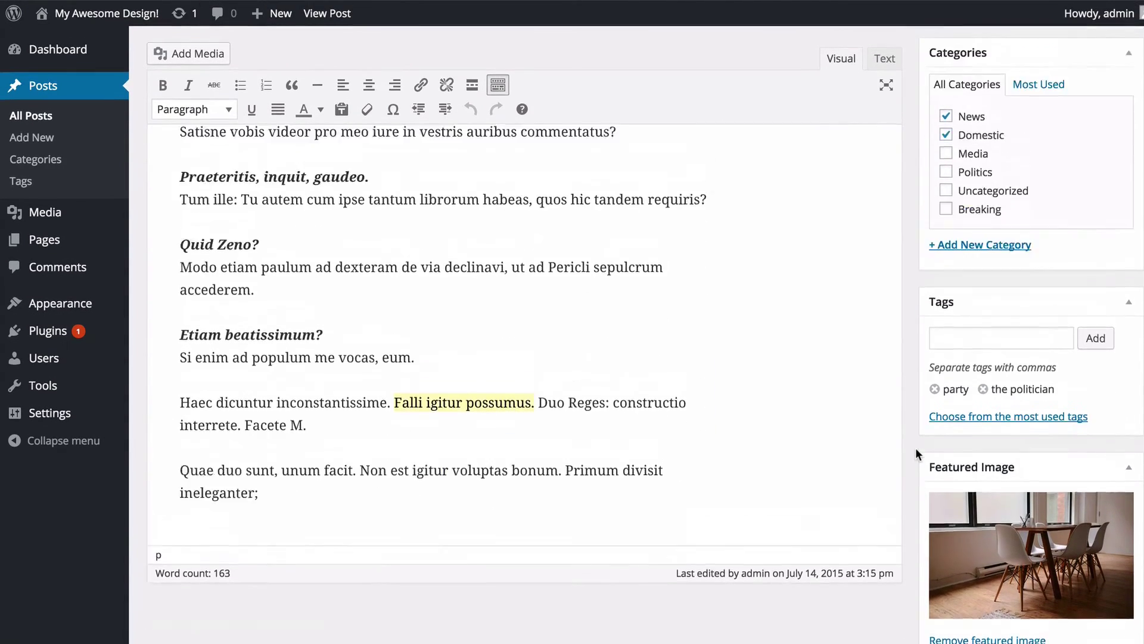